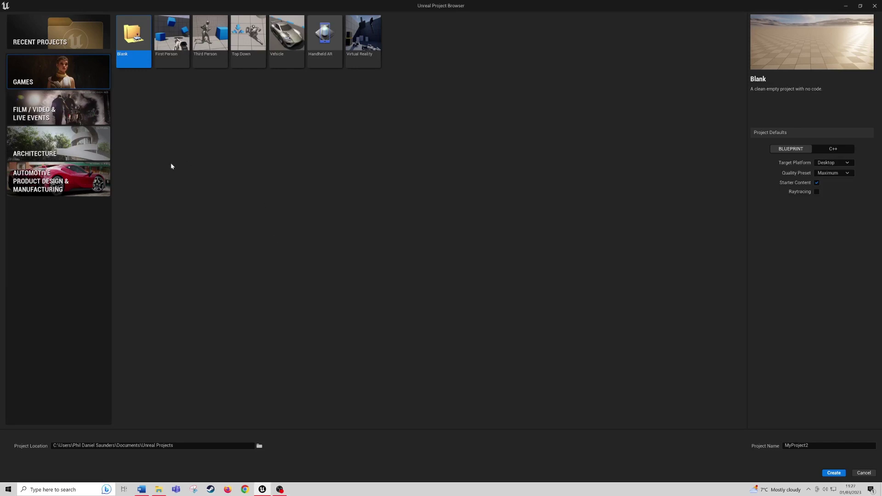
Create a new project from the Third Person games template
{"action": "left_click", "coordinate": [208, 41]}
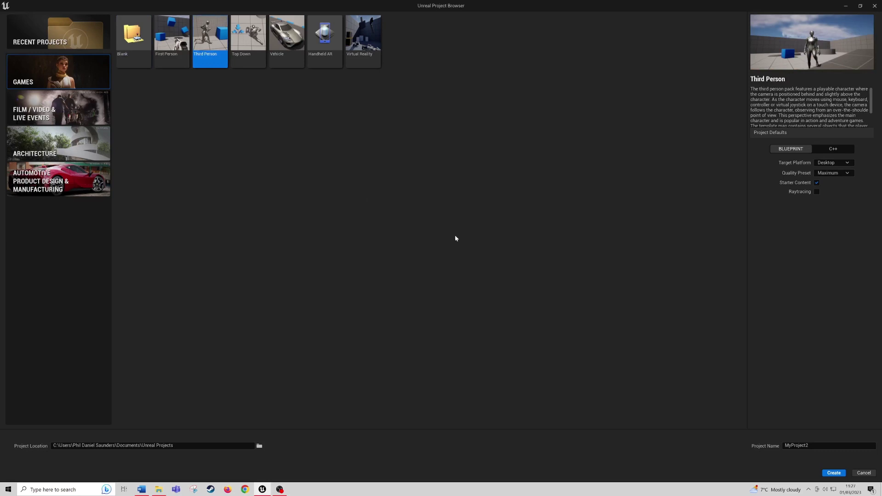
{"action": "left_click", "coordinate": [834, 472]}
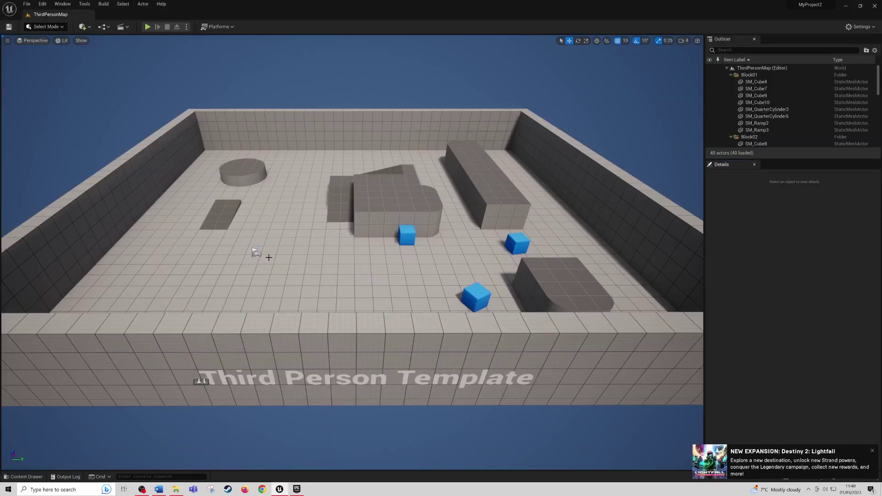
Launch the Unreal Marketplace from the toolbar's add-content menu
{"action": "left_click", "coordinate": [89, 30]}
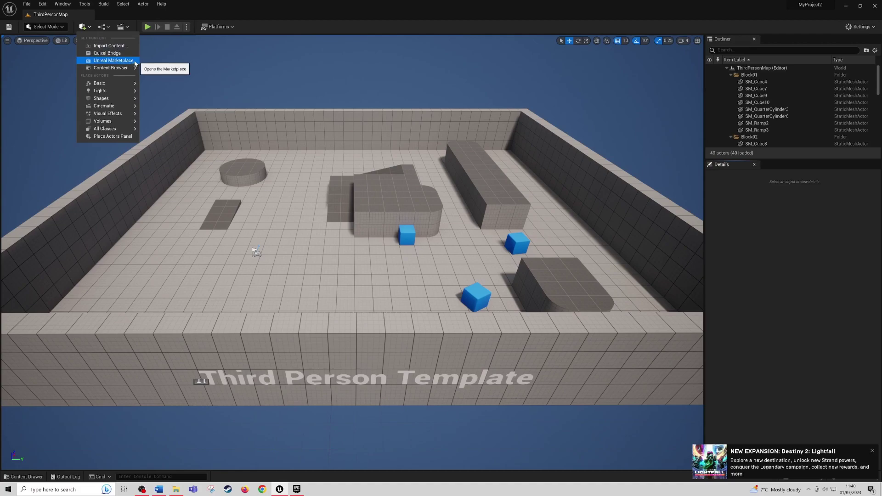
{"action": "left_click", "coordinate": [135, 61]}
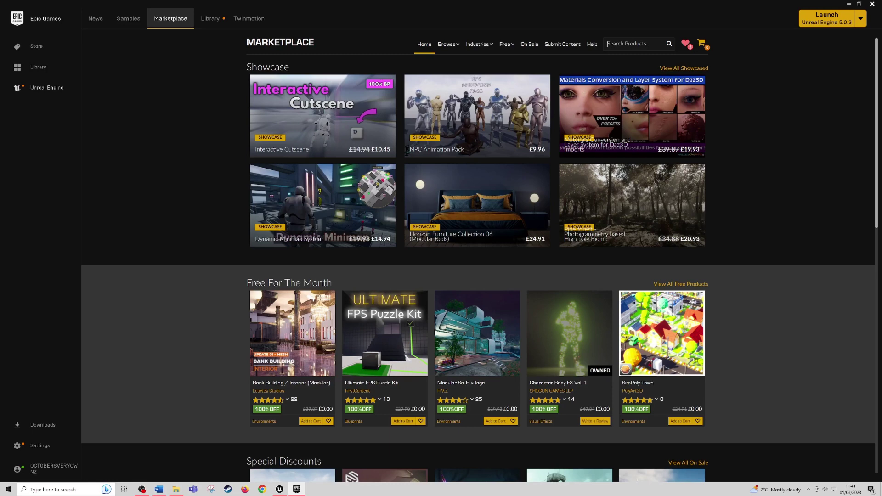
Search the Marketplace for 'Substance' and open the Substance 3D for Unreal Engine product page
{"action": "type", "text": "Substance"}
{"action": "key", "text": "Return"}
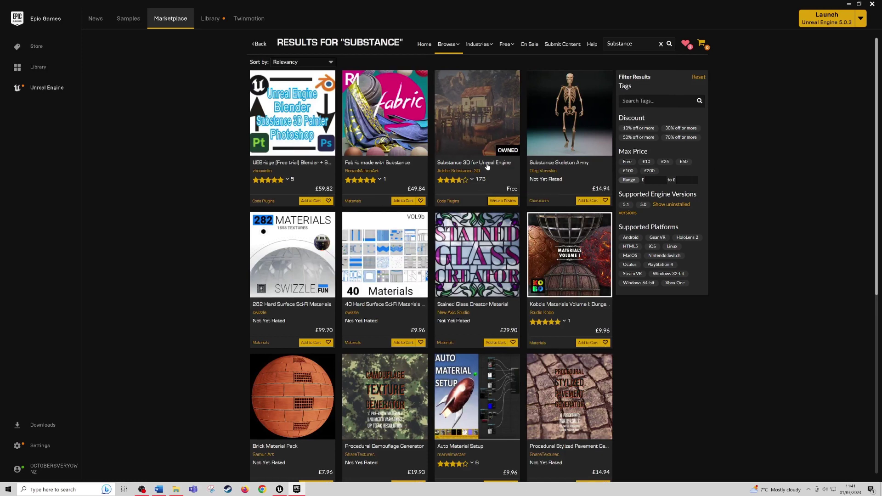
{"action": "left_click", "coordinate": [488, 166]}
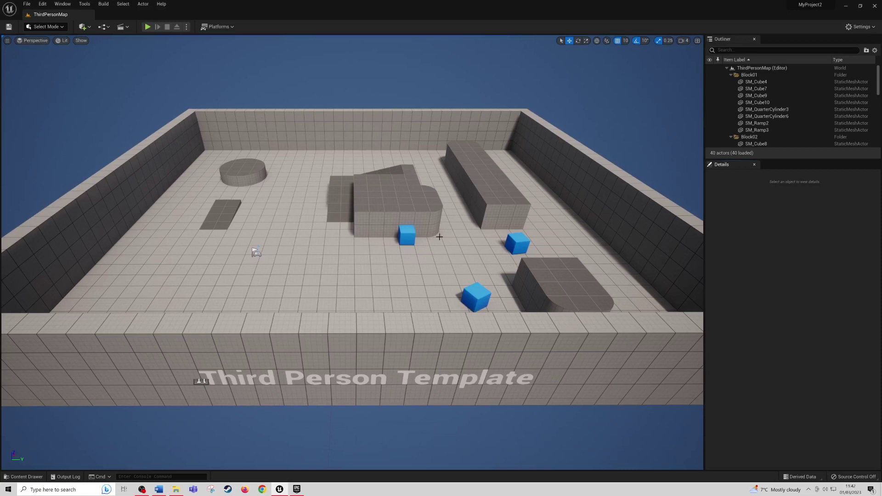
Enable the 'Substance in UE5' plugin from Edit > Plugins and restart the editor
{"action": "left_click", "coordinate": [44, 4]}
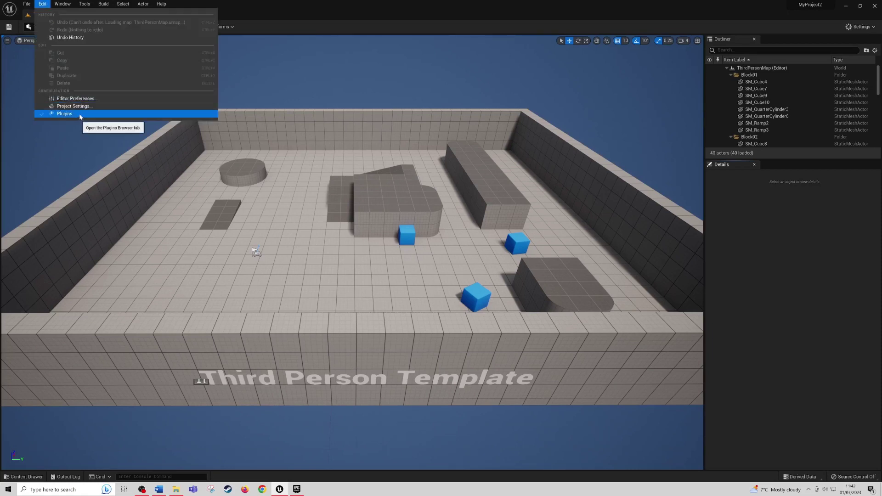
{"action": "left_click", "coordinate": [64, 114]}
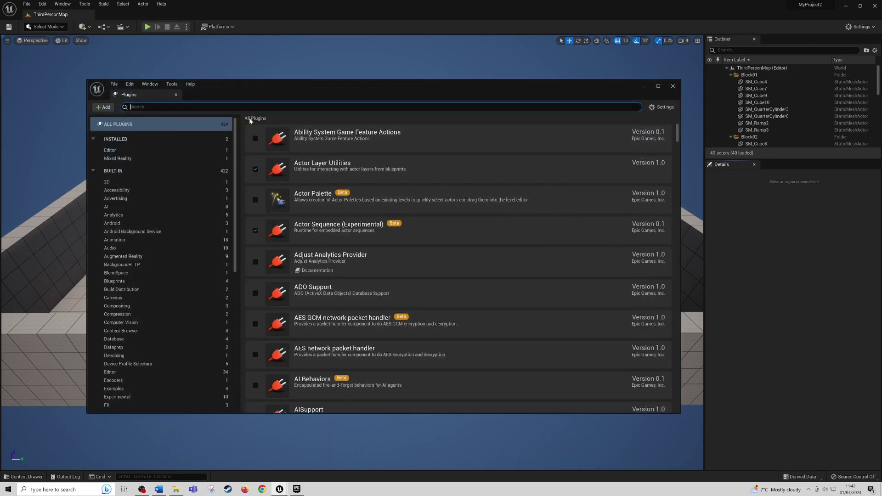
{"action": "left_click", "coordinate": [251, 120]}
{"action": "type", "text": "subs"}
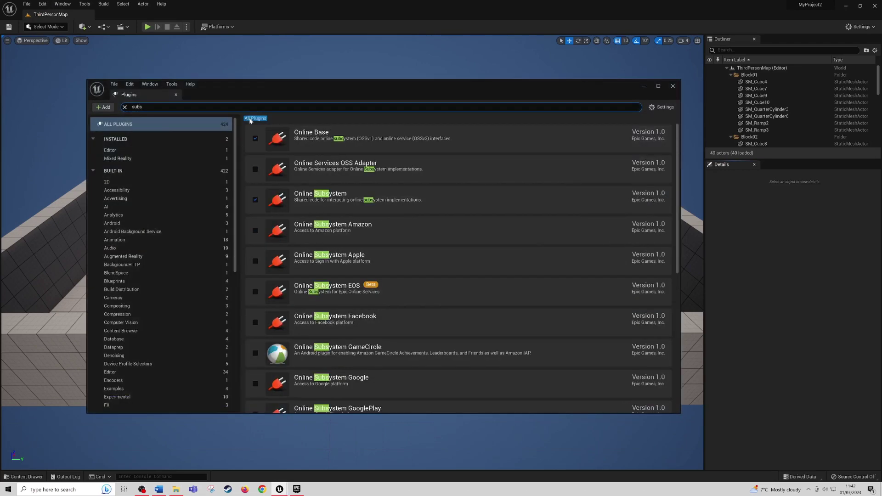
{"action": "type", "text": "tance"}
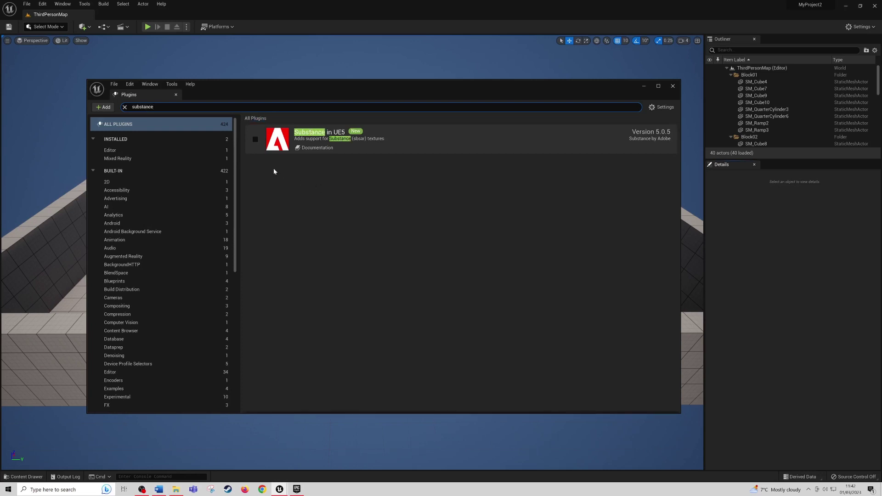
{"action": "left_click", "coordinate": [256, 140]}
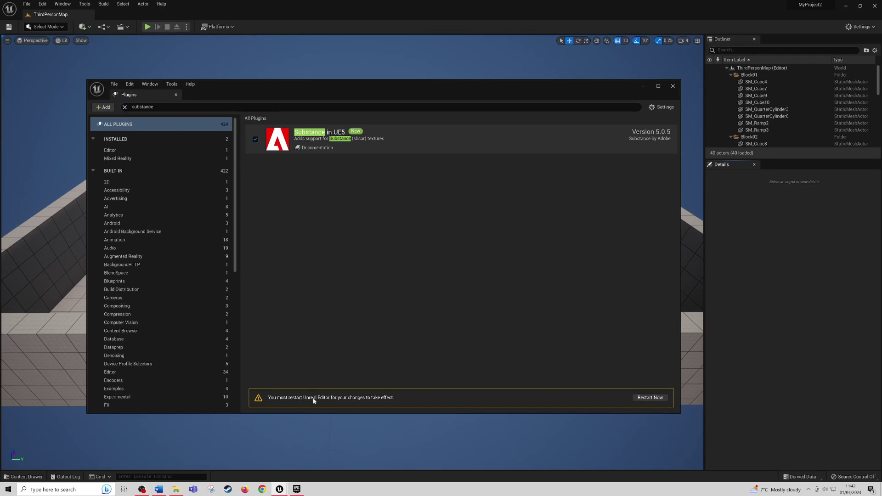
{"action": "left_click", "coordinate": [650, 398]}
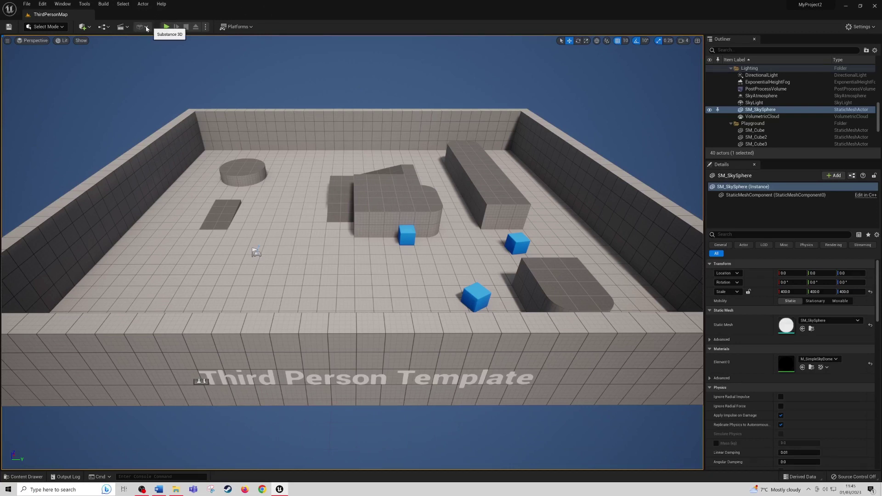
Go to Substance 3D community assets from the Substance 3D toolbar menu
{"action": "left_click", "coordinate": [147, 28]}
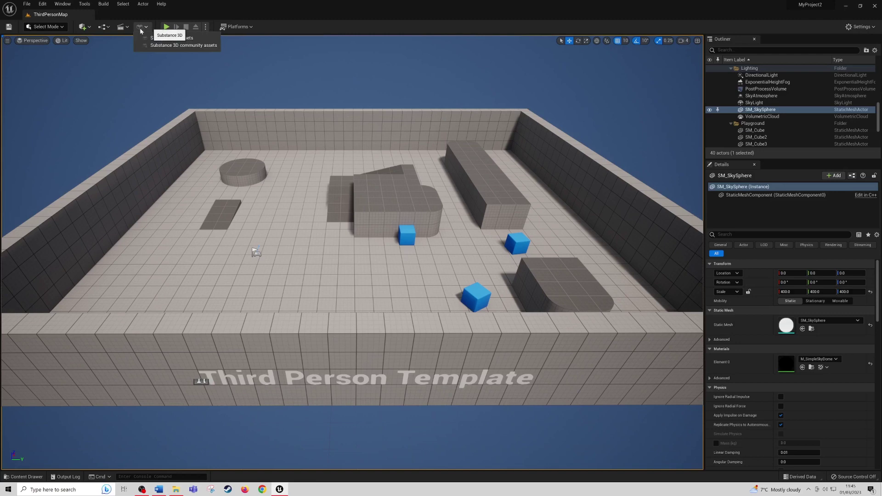
{"action": "left_click", "coordinate": [150, 45]}
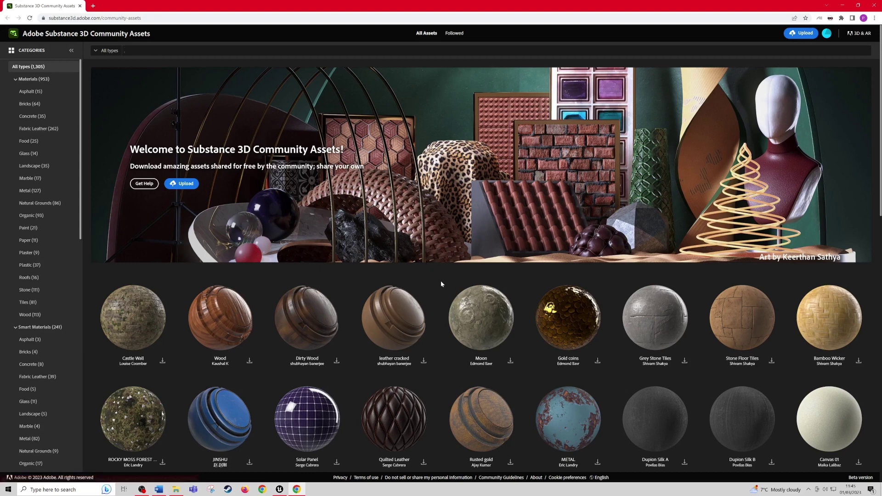
Find the Golden Marble material in the asset grid and download its .sbsar file
{"action": "scroll", "coordinate": [437, 330], "scroll_direction": "down", "scroll_amount": 2}
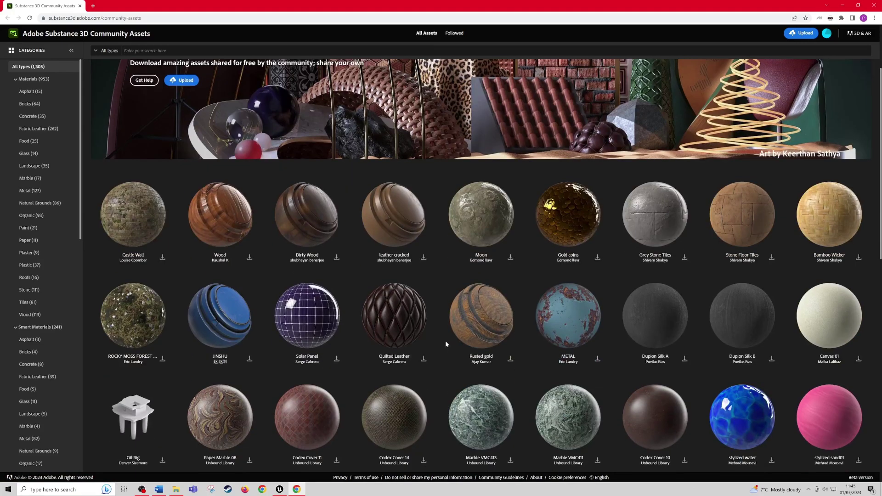
{"action": "scroll", "coordinate": [445, 340], "scroll_direction": "down", "scroll_amount": 2}
{"action": "scroll", "coordinate": [445, 340], "scroll_direction": "down", "scroll_amount": 3}
{"action": "scroll", "coordinate": [445, 343], "scroll_direction": "down", "scroll_amount": 2}
{"action": "scroll", "coordinate": [445, 343], "scroll_direction": "down", "scroll_amount": 1}
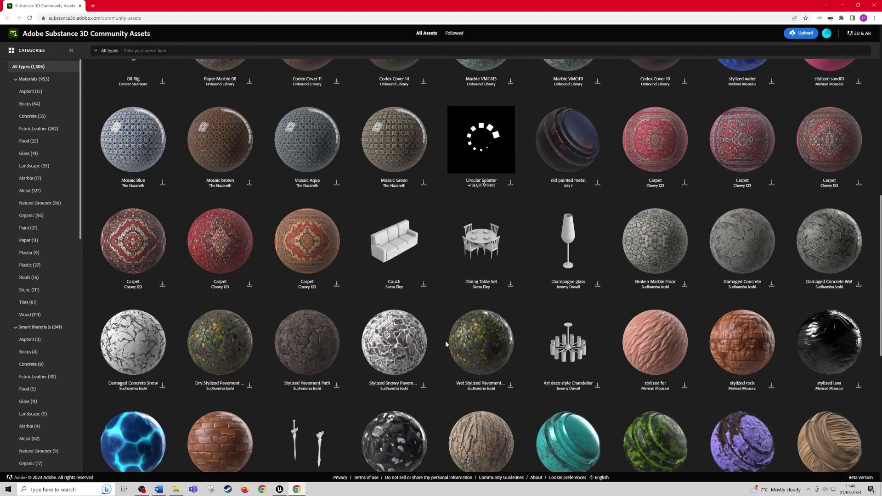
{"action": "scroll", "coordinate": [445, 344], "scroll_direction": "down", "scroll_amount": 1}
{"action": "scroll", "coordinate": [446, 344], "scroll_direction": "down", "scroll_amount": 2}
{"action": "left_click", "coordinate": [480, 225]}
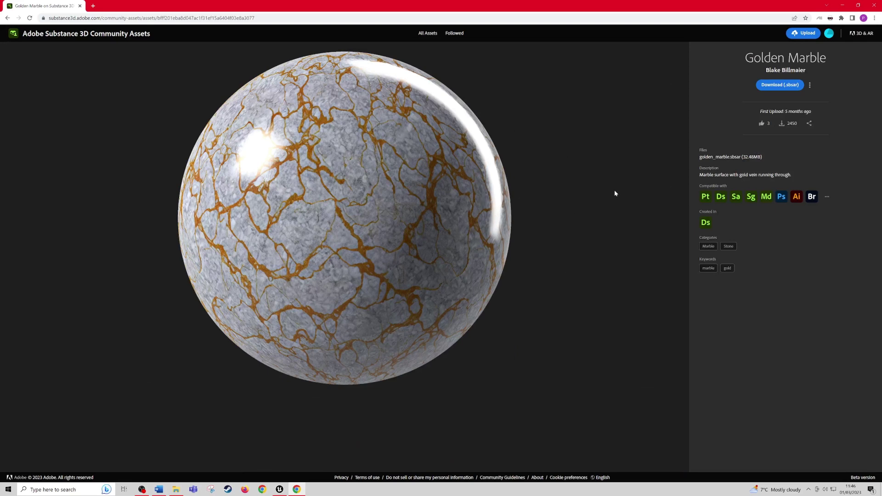
{"action": "left_click", "coordinate": [788, 90]}
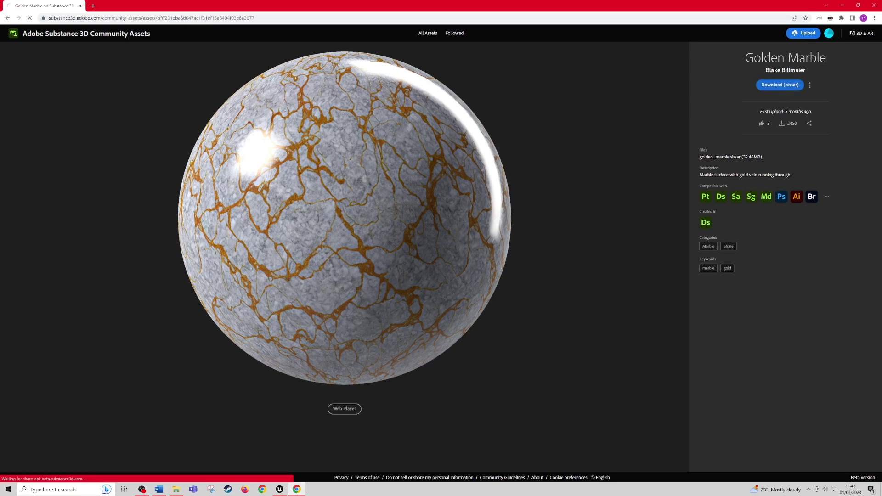
Clear the content search, add a 'Materials' folder under Content, and open it
{"action": "key", "text": "alt+Tab"}
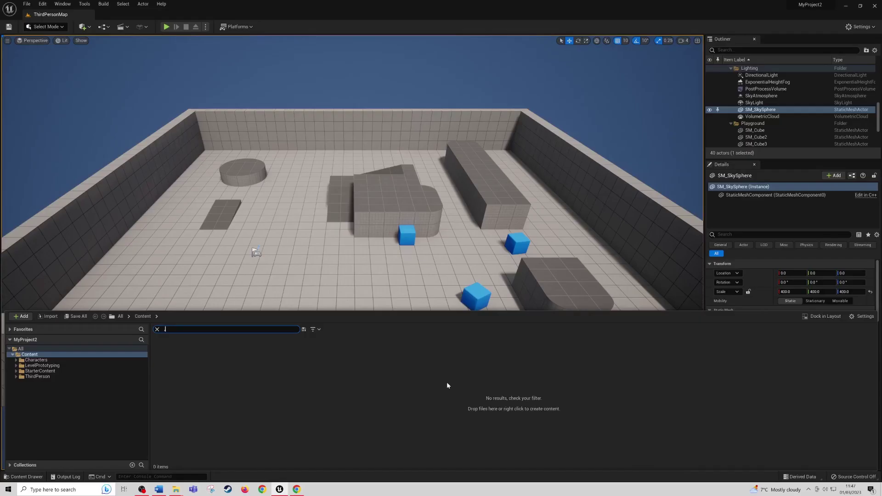
{"action": "key", "text": "BackSpace"}
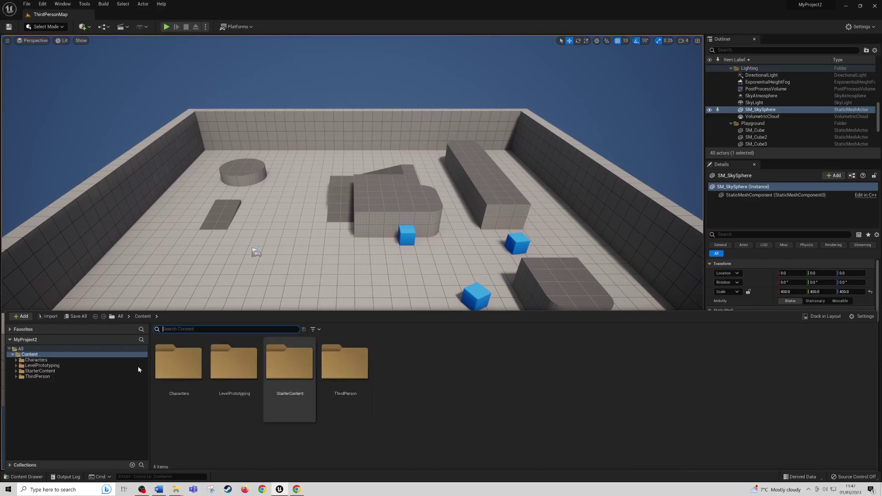
{"action": "left_click", "coordinate": [15, 476]}
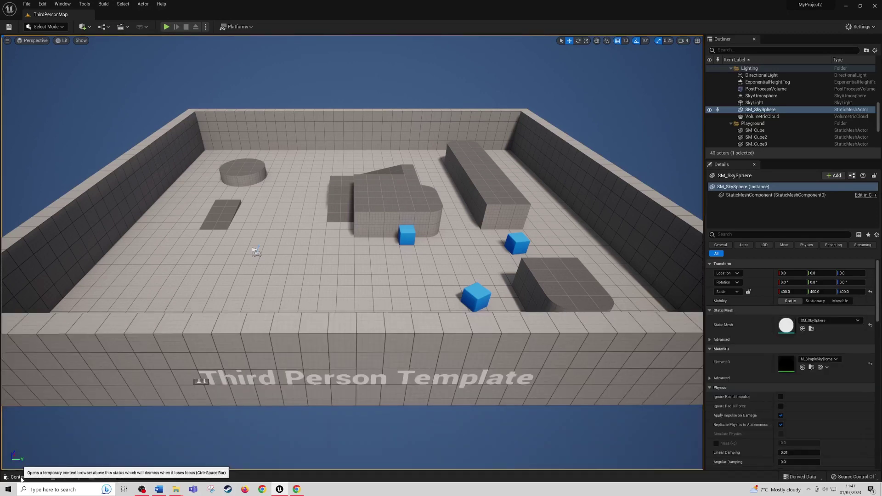
{"action": "left_click", "coordinate": [23, 476]}
{"action": "right_click", "coordinate": [419, 375]}
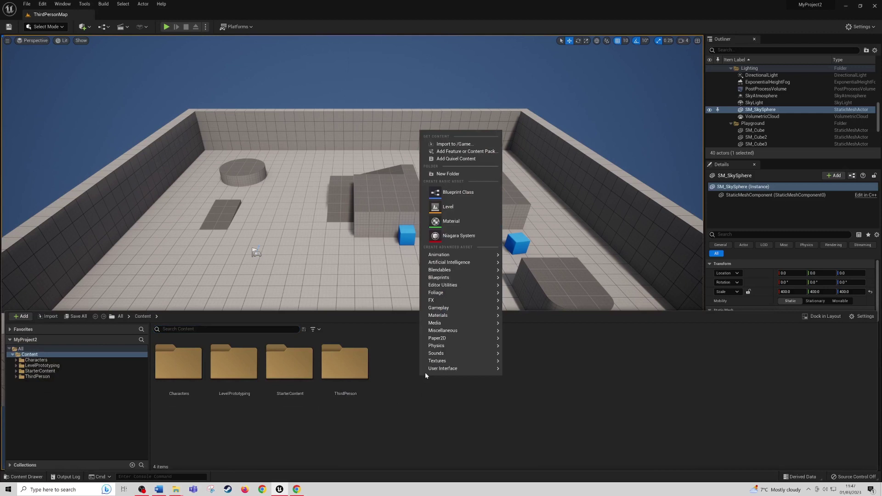
{"action": "left_click", "coordinate": [446, 174]}
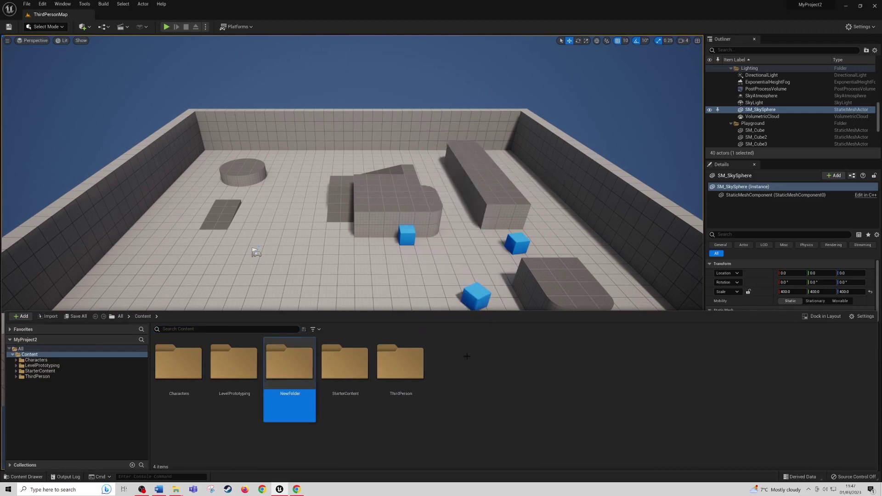
{"action": "type", "text": "M"}
{"action": "type", "text": "aterials"}
{"action": "key", "text": "Return"}
{"action": "double_click", "coordinate": [289, 367]}
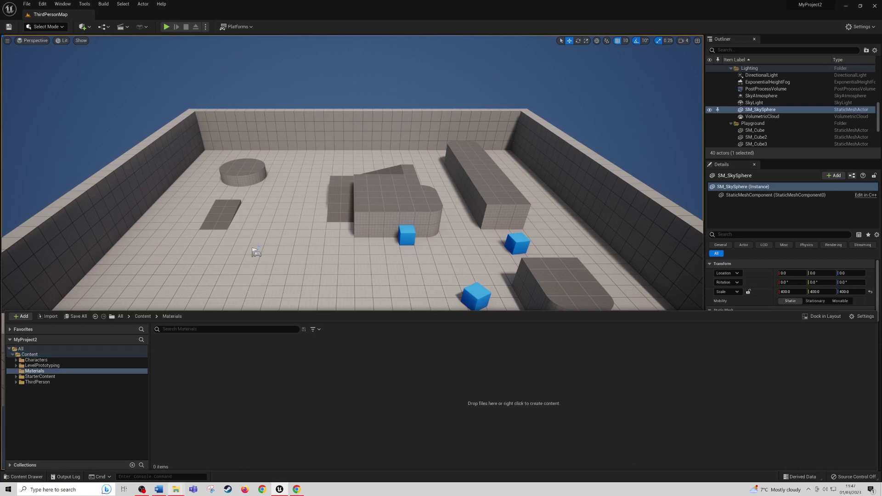
Drag golden_marble.sbsar from Downloads into the Unreal Materials folder
{"action": "left_click", "coordinate": [209, 464]}
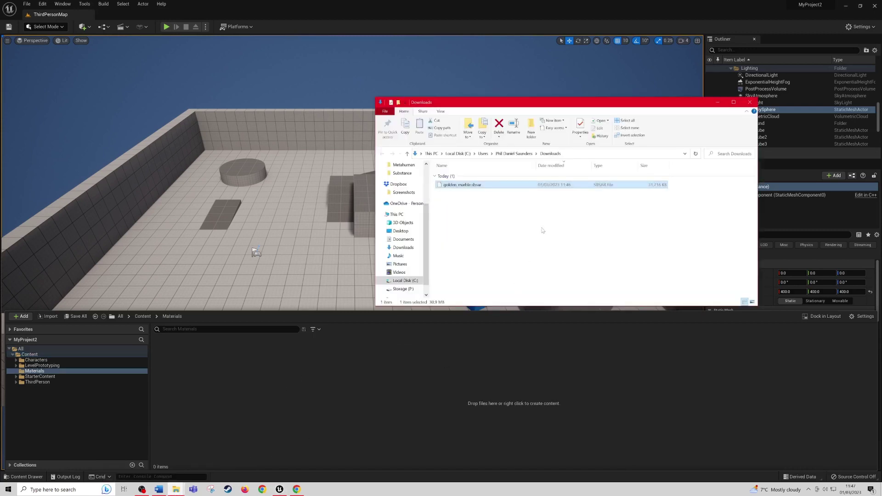
{"action": "mouse_move", "coordinate": [492, 186]}
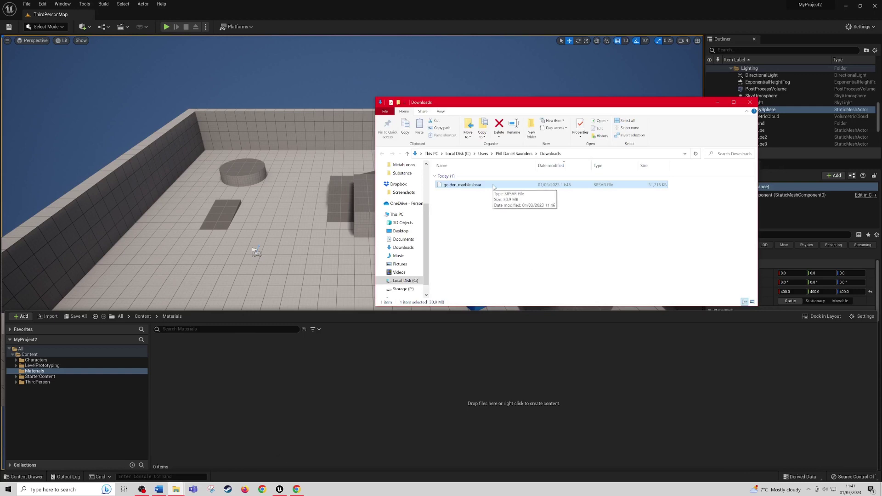
{"action": "left_click_drag", "start_coordinate": [494, 187], "coordinate": [337, 383]}
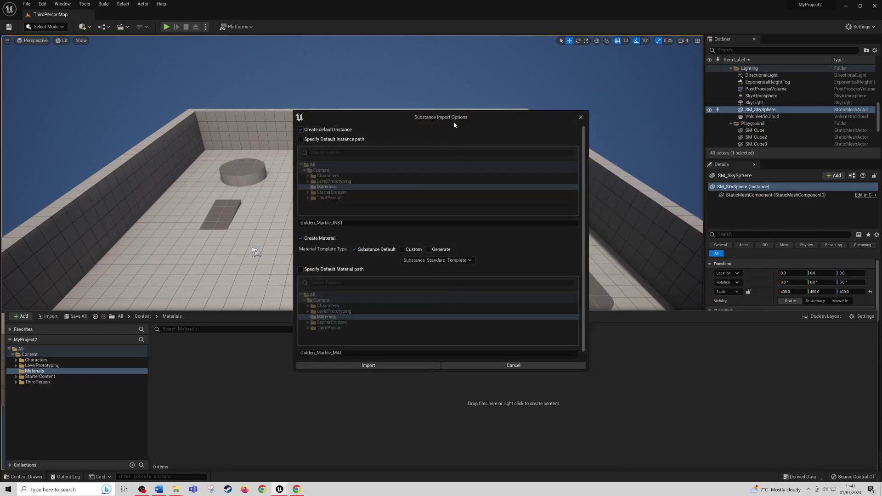
Import the golden marble Substance using the Substance_TriPlanar_Template material template
{"action": "left_click", "coordinate": [471, 260]}
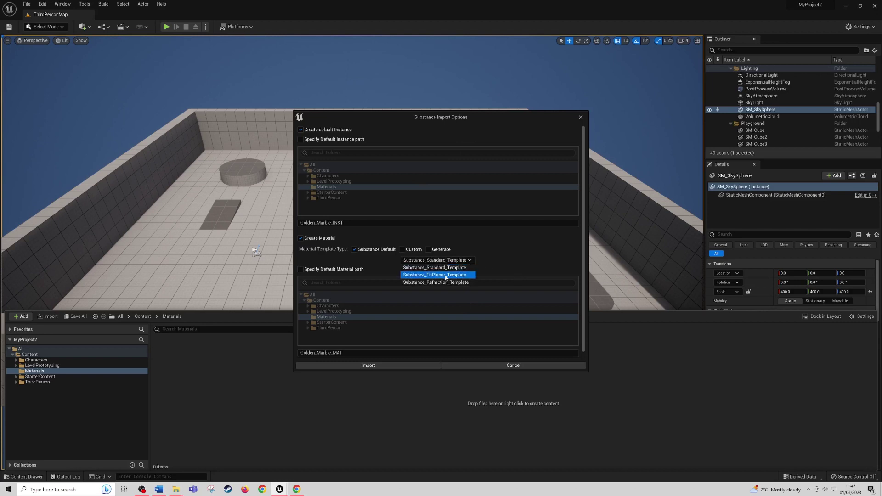
{"action": "left_click", "coordinate": [444, 276]}
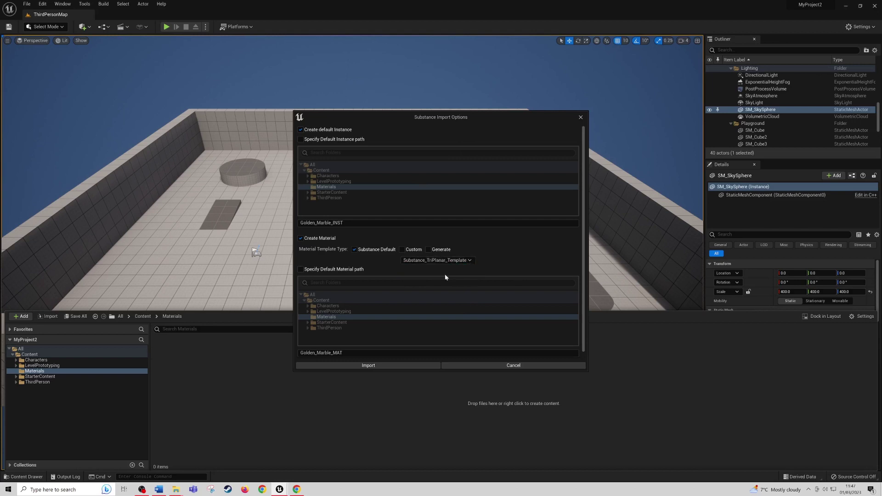
{"action": "left_click", "coordinate": [372, 366]}
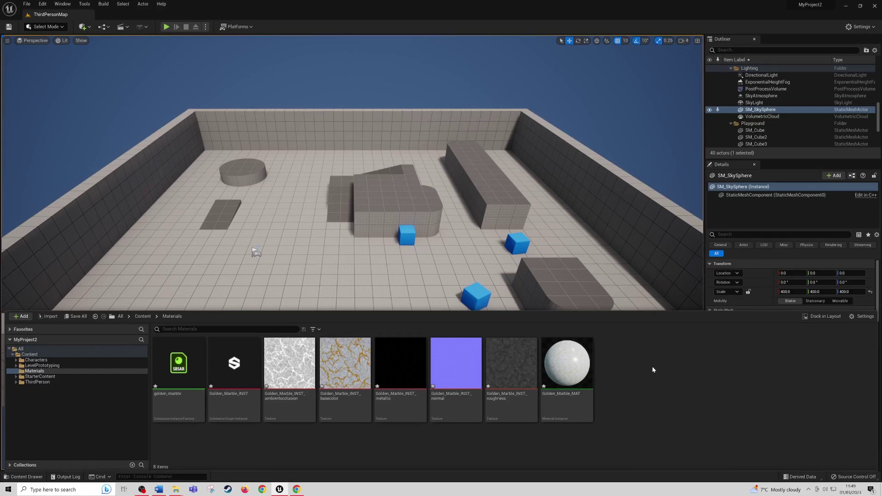
Drag Golden_Marble_MAT onto the large block beside the ramp
{"action": "mouse_move", "coordinate": [575, 356]}
{"action": "left_mouse_down"}
{"action": "mouse_move", "coordinate": [603, 342]}
{"action": "mouse_move", "coordinate": [406, 202]}
{"action": "left_mouse_up"}
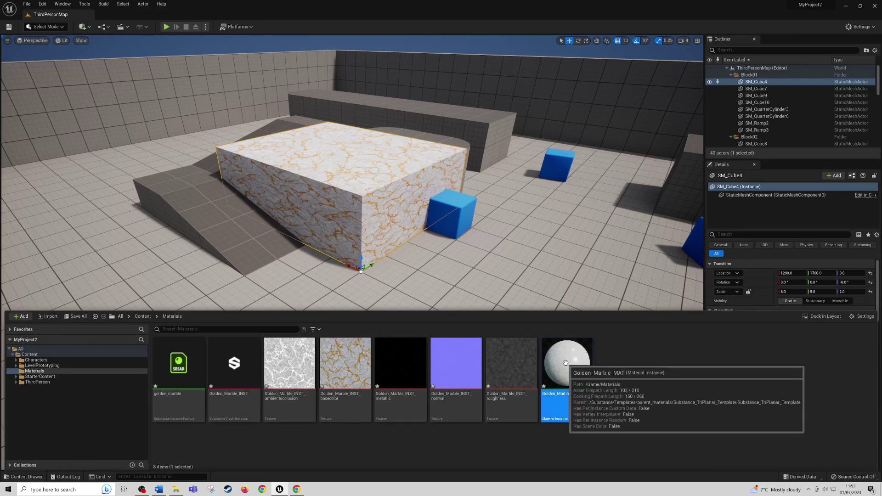
In Golden_Marble_MAT, enable the Use Physical Size and physicalsize overrides
{"action": "double_click", "coordinate": [581, 369]}
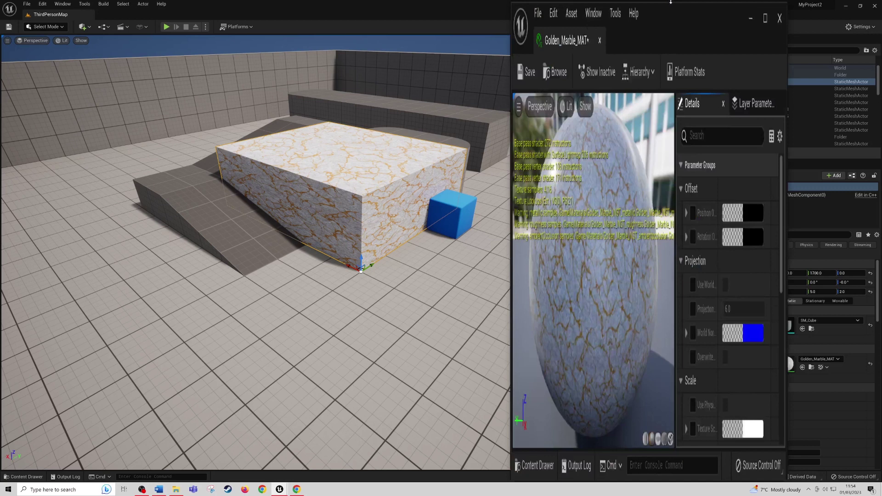
{"action": "left_click_drag", "start_coordinate": [786, 189], "coordinate": [879, 188]}
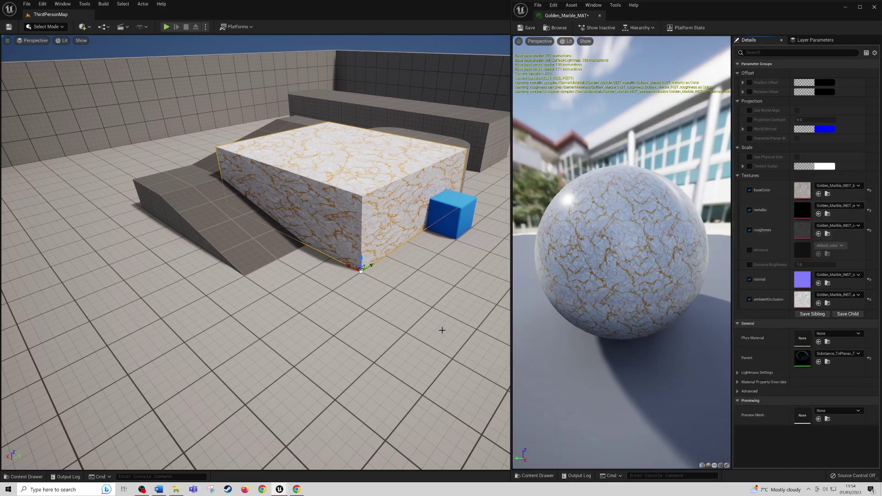
{"action": "left_click", "coordinate": [750, 158]}
{"action": "left_click", "coordinate": [798, 157]}
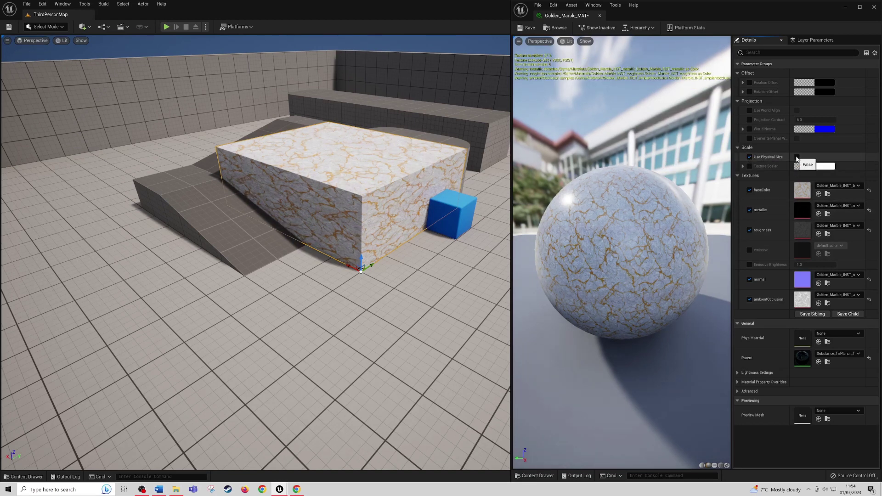
{"action": "left_click", "coordinate": [742, 166]}
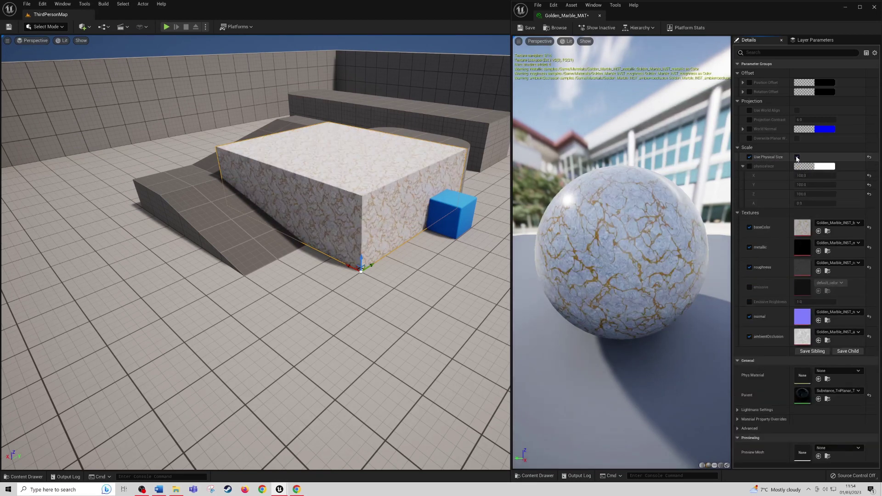
{"action": "left_click", "coordinate": [750, 166]}
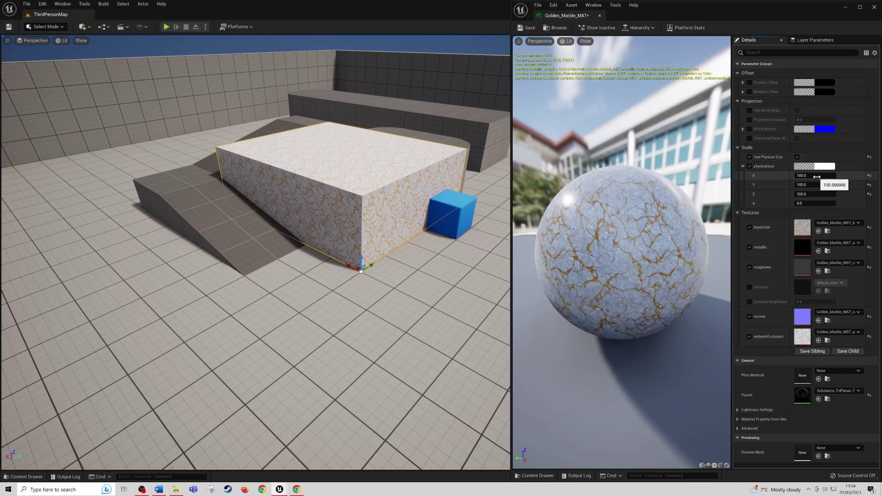
Set physicalsize X and Y to 500, then orbit to inspect the enlarged marble veins
{"action": "left_click", "coordinate": [816, 177]}
{"action": "type", "text": "500"}
{"action": "key", "text": "Return"}
{"action": "left_click", "coordinate": [810, 185]}
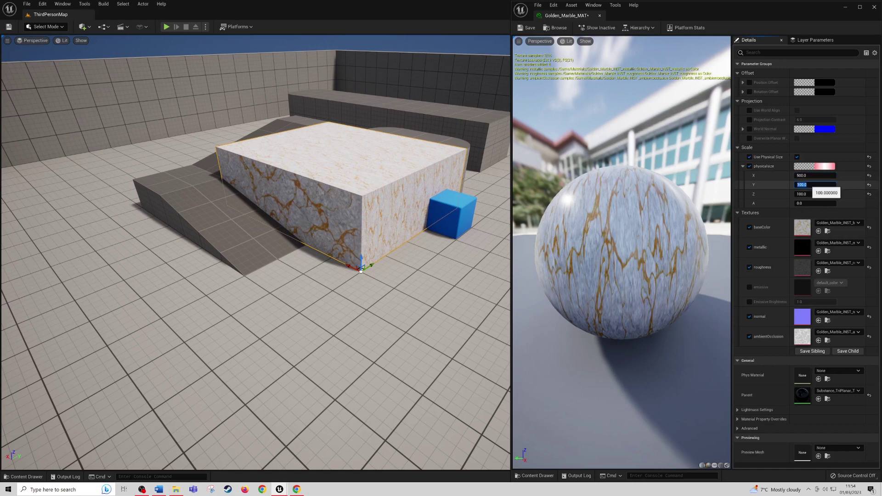
{"action": "type", "text": "500"}
{"action": "key", "text": "Return"}
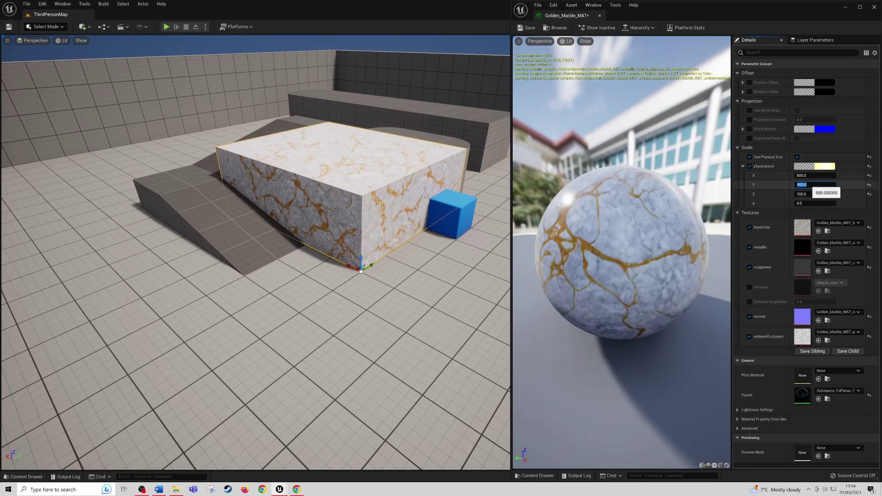
{"action": "mouse_move", "coordinate": [419, 275]}
{"action": "left_mouse_down"}
{"action": "mouse_move", "coordinate": [395, 248]}
{"action": "mouse_move", "coordinate": [367, 248]}
{"action": "left_mouse_up"}
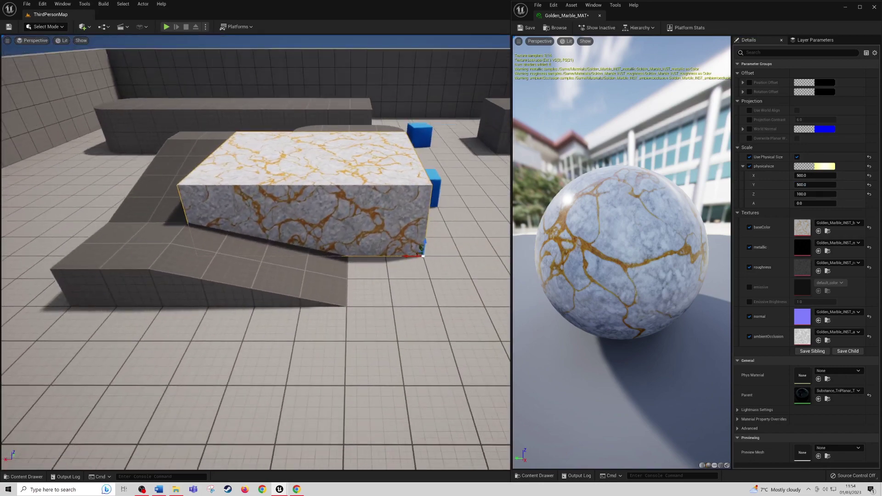
{"action": "left_click_drag", "start_coordinate": [367, 248], "coordinate": [477, 289]}
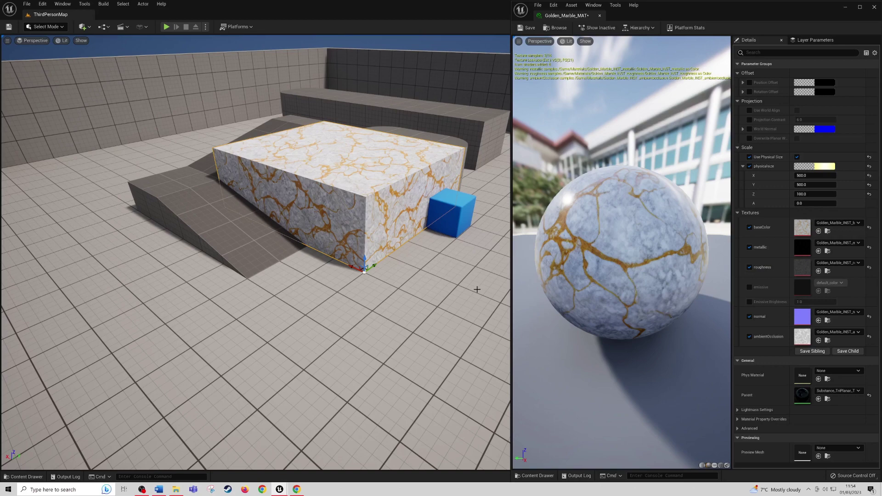